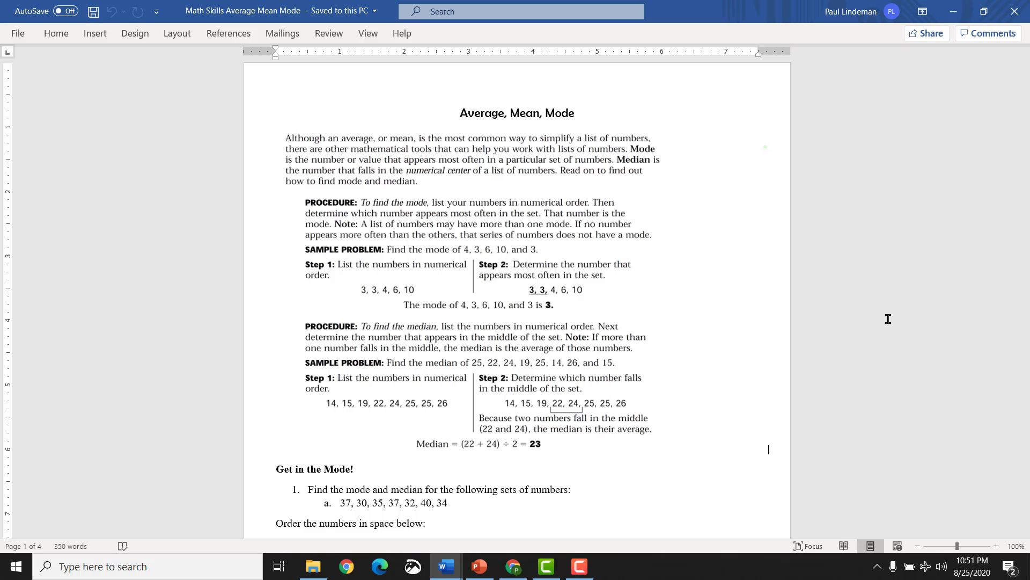
# - Switch to the Sample median and mode worksheet and place the cursor on problem 2's blank answer line
pyautogui.moveTo(448, 565)
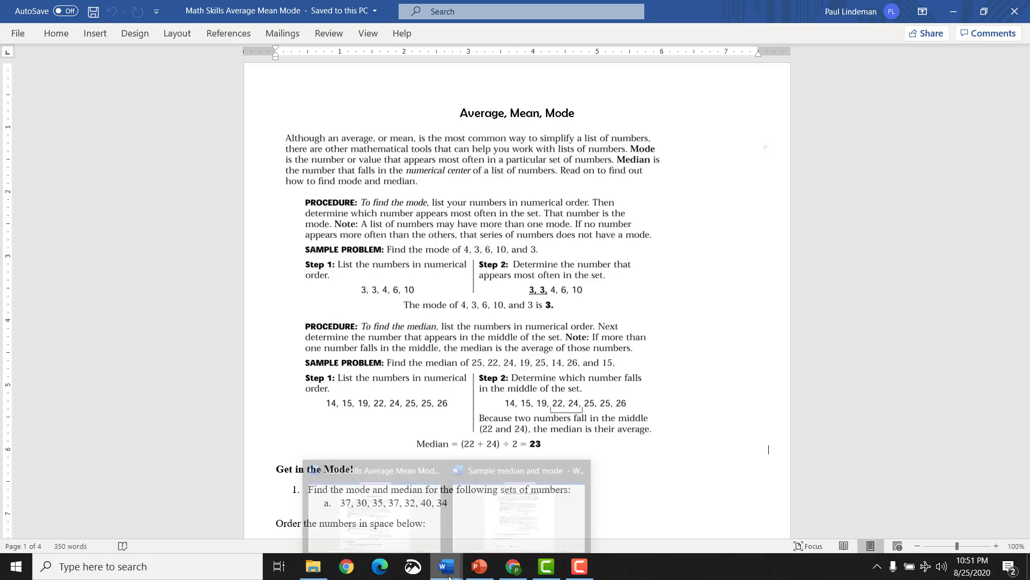
pyautogui.click(501, 510)
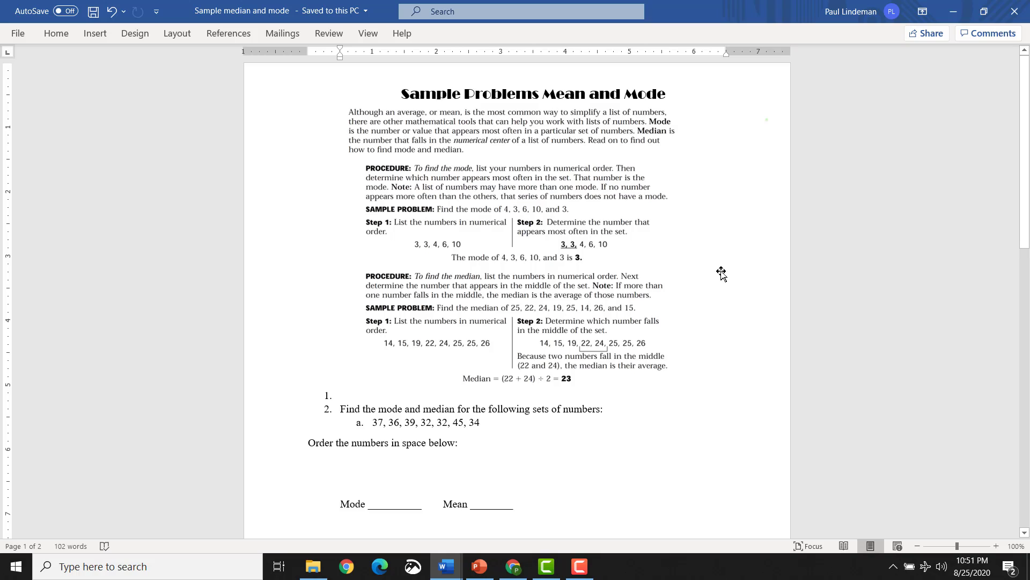
pyautogui.click(361, 465)
# - Type 34 on the answer line and highlight the 34 in problem 2's set yellow
pyautogui.write('34')
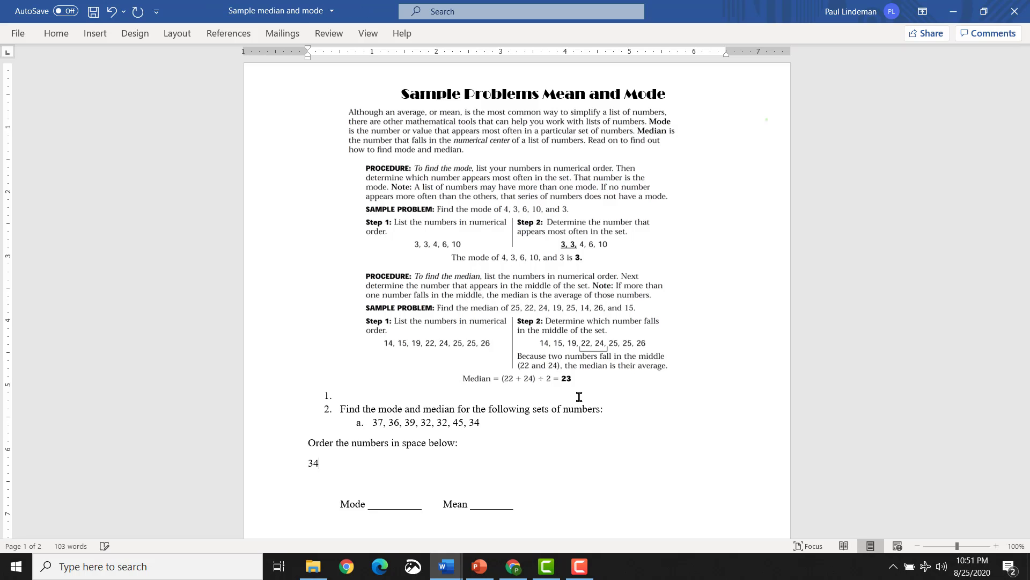
pyautogui.moveTo(469, 422); pyautogui.dragTo(484, 422)
pyautogui.click(56, 33)
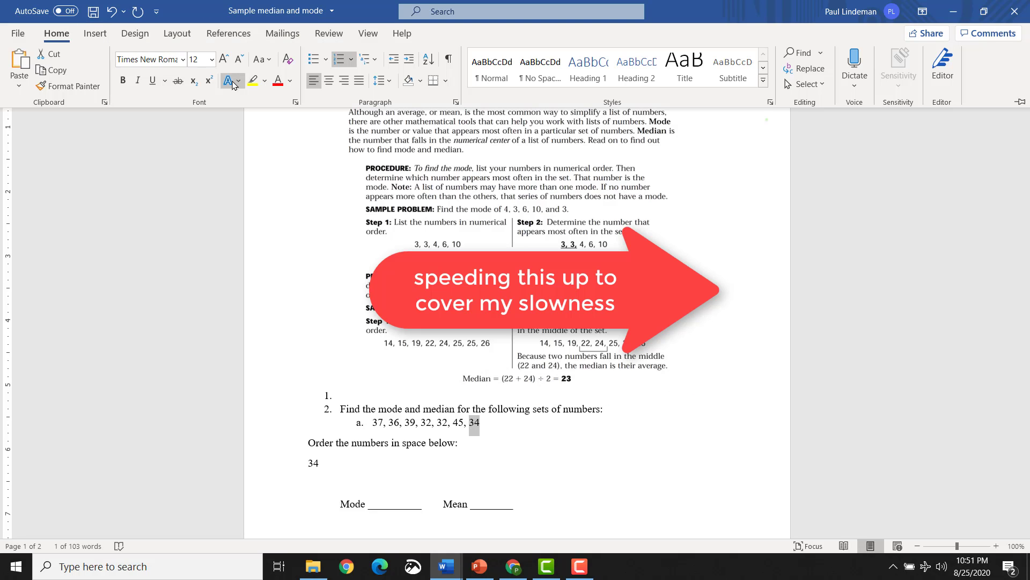
pyautogui.click(251, 81)
pyautogui.click(328, 461)
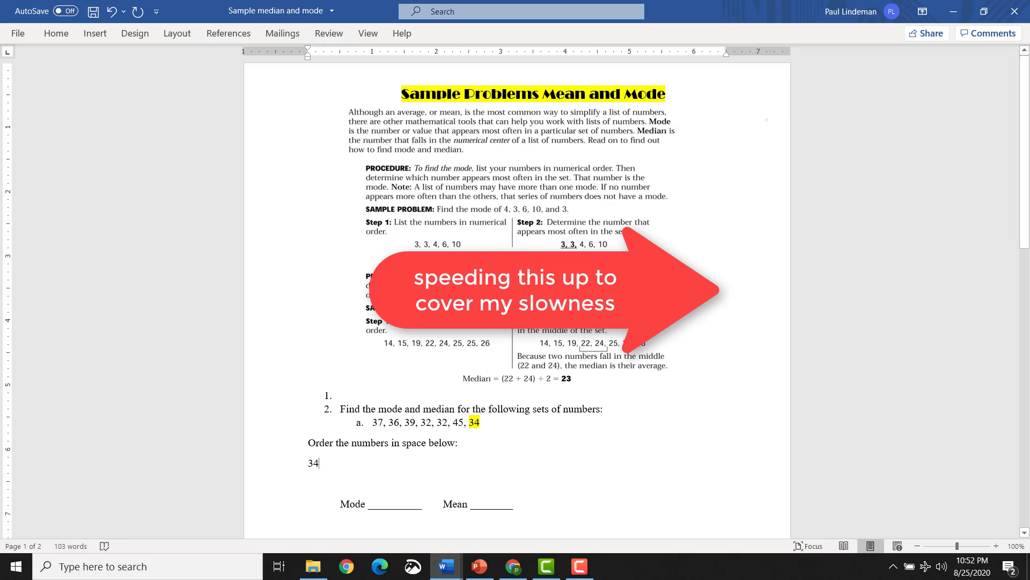
pyautogui.press('BackSpace')
pyautogui.write('2')
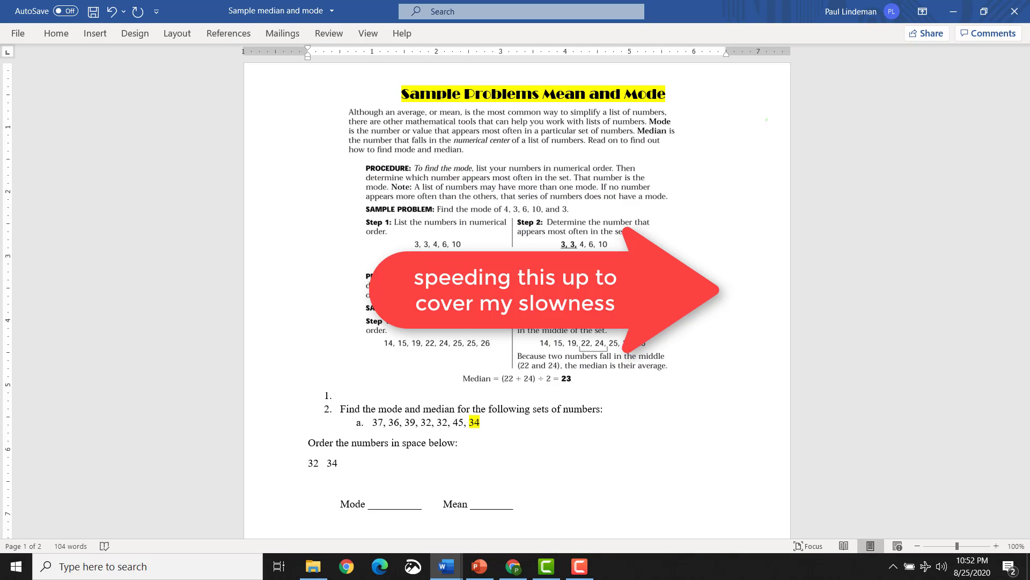
pyautogui.press('BackSpace')
pyautogui.press('BackSpace')
pyautogui.write('2  34 36  37  39  45')
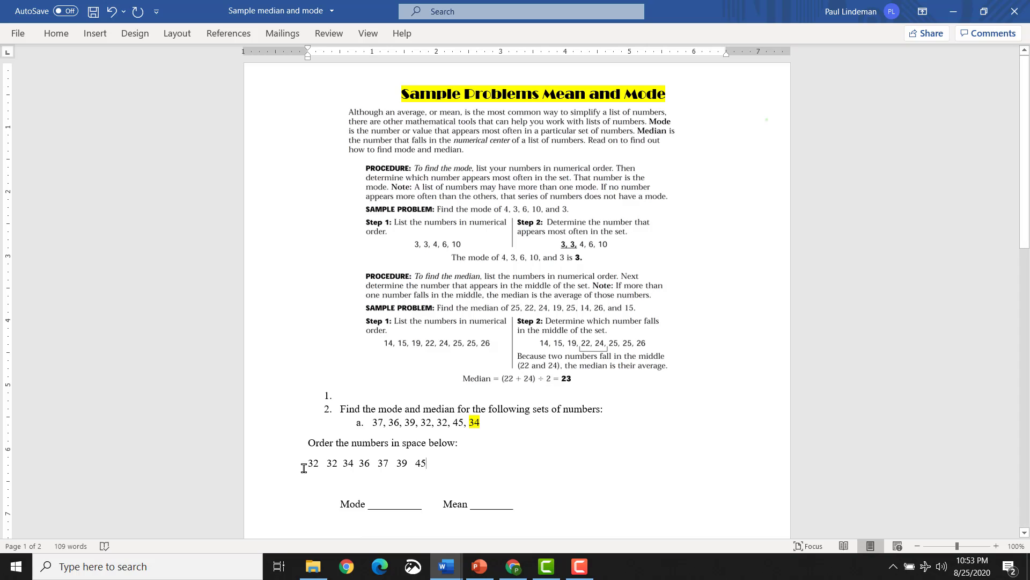
# - Enter Mode 32 for problem 2, highlight the middle value 36 bright green, and enter Mean 36
pyautogui.click(390, 503)
pyautogui.write('32')
pyautogui.moveTo(360, 463); pyautogui.dragTo(369, 464)
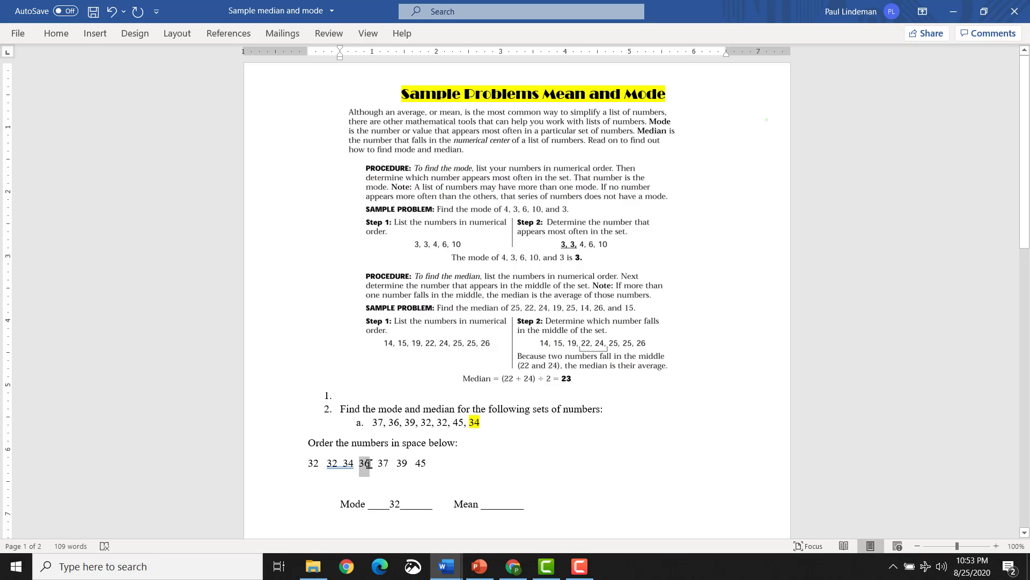
pyautogui.click(60, 35)
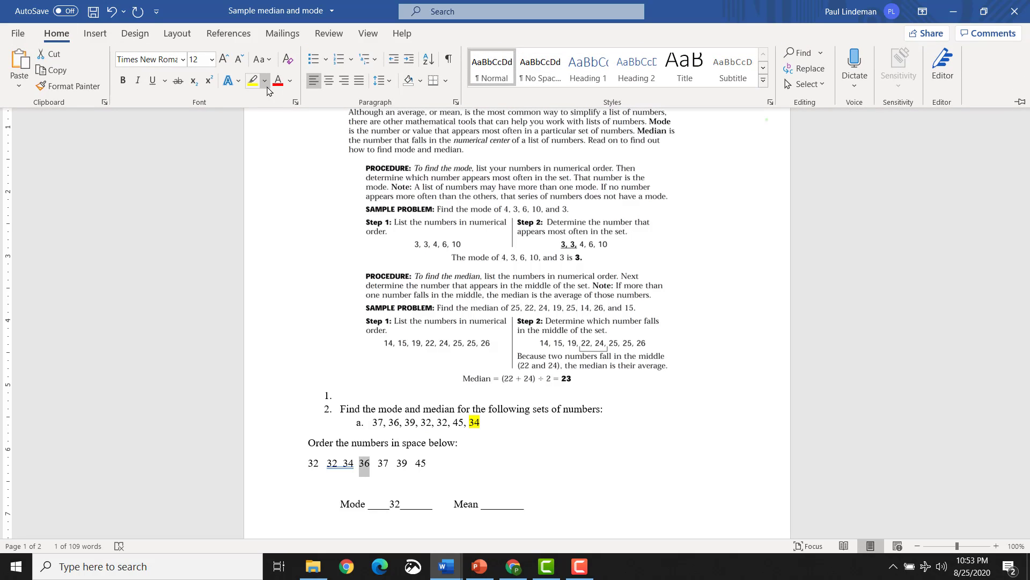
pyautogui.click(264, 80)
pyautogui.click(273, 97)
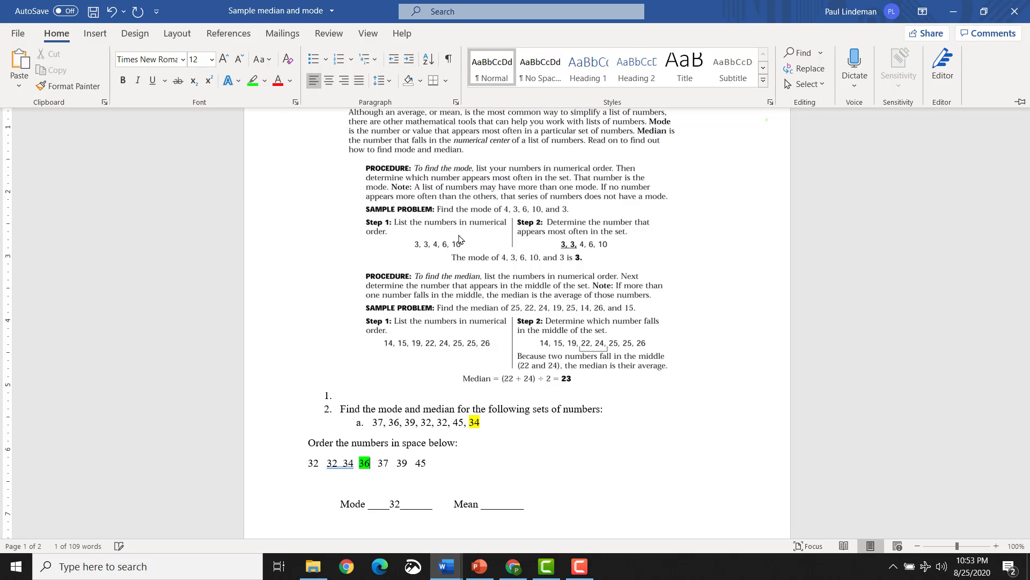
pyautogui.click(551, 473)
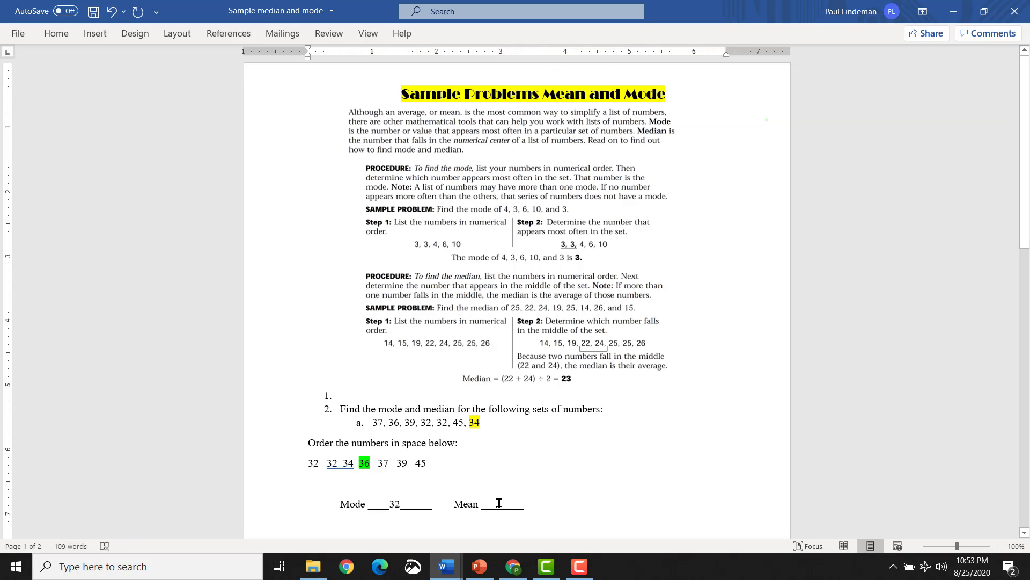
pyautogui.click(499, 502)
pyautogui.write('36')
pyautogui.moveTo(1025, 251); pyautogui.dragTo(1025, 331)
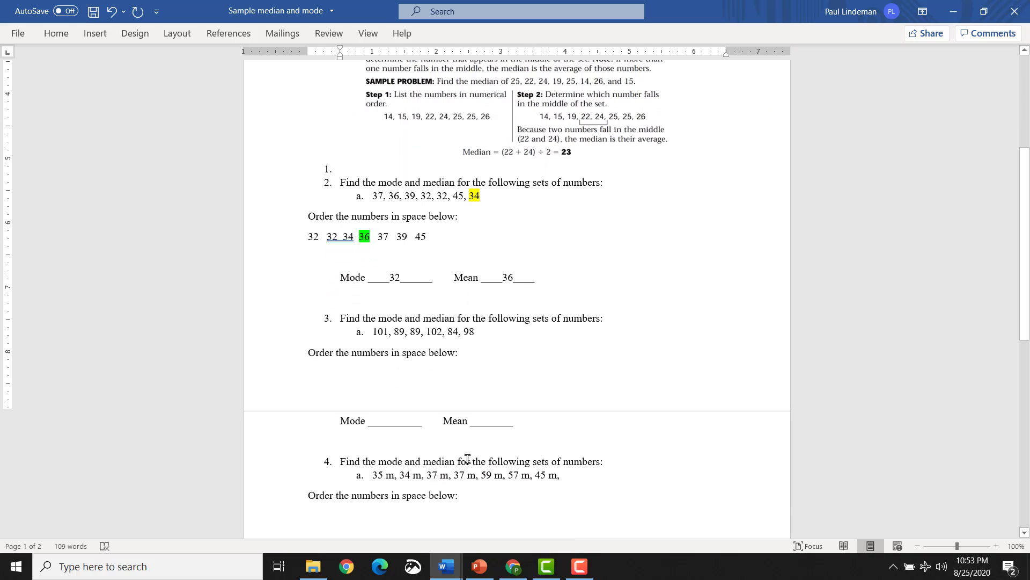
pyautogui.click(331, 382)
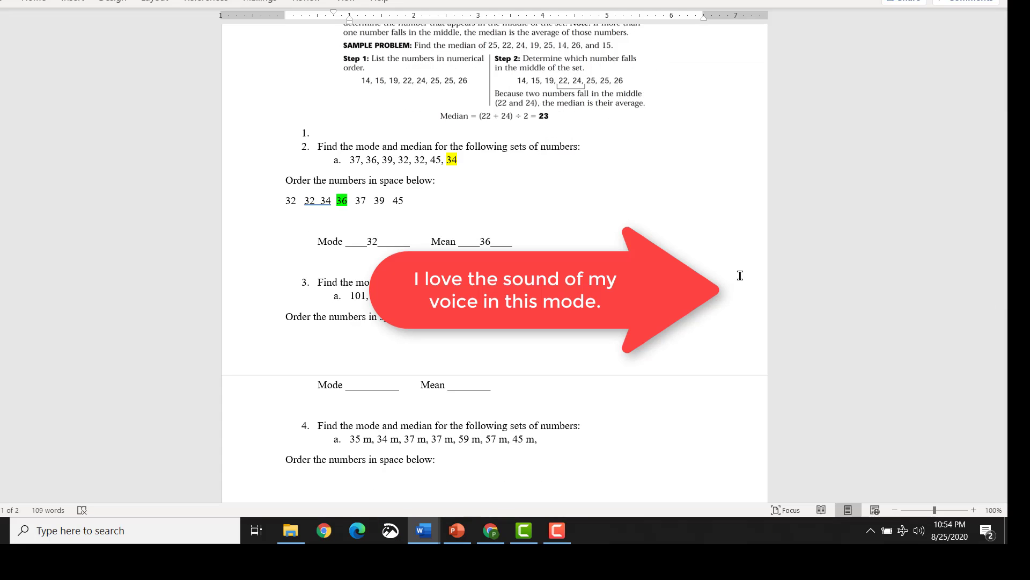
pyautogui.write('89 89')
pyautogui.press('Left')
pyautogui.press('Left')
pyautogui.press('Left')
pyautogui.press('Left')
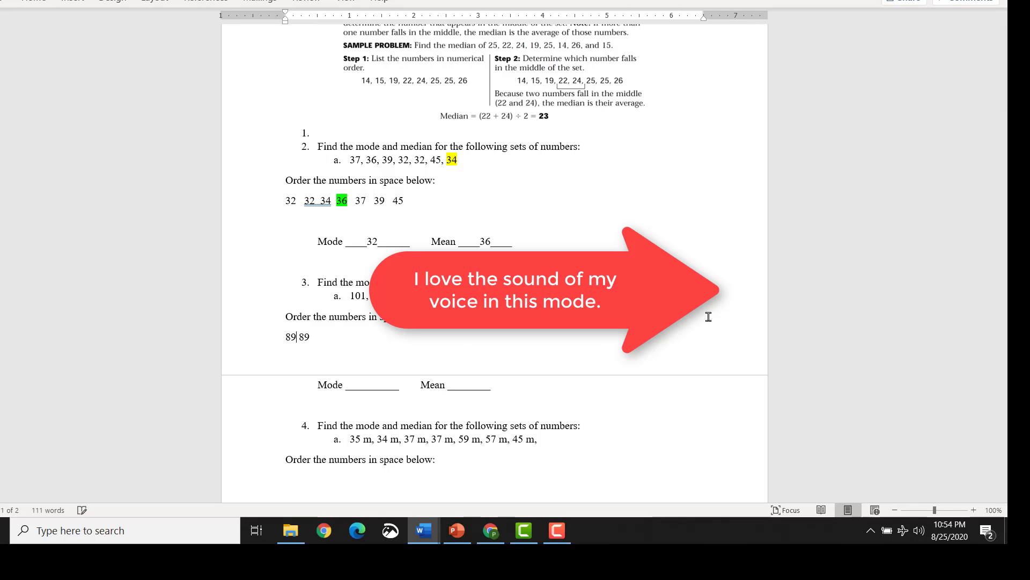
pyautogui.write('89')
pyautogui.press('Return')
pyautogui.click(354, 339)
pyautogui.press('Delete')
pyautogui.click(354, 339)
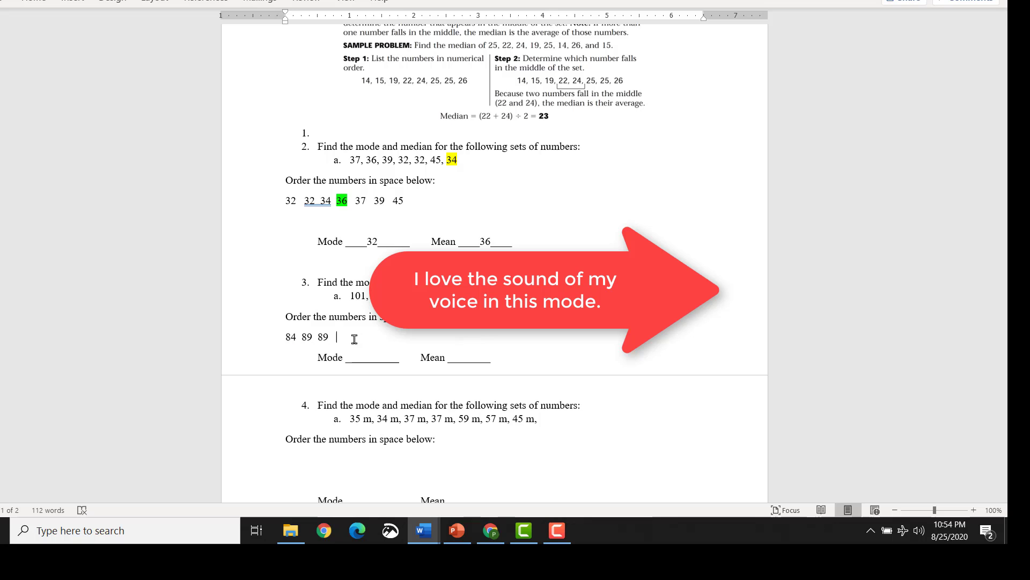
pyautogui.write('98   101  102')
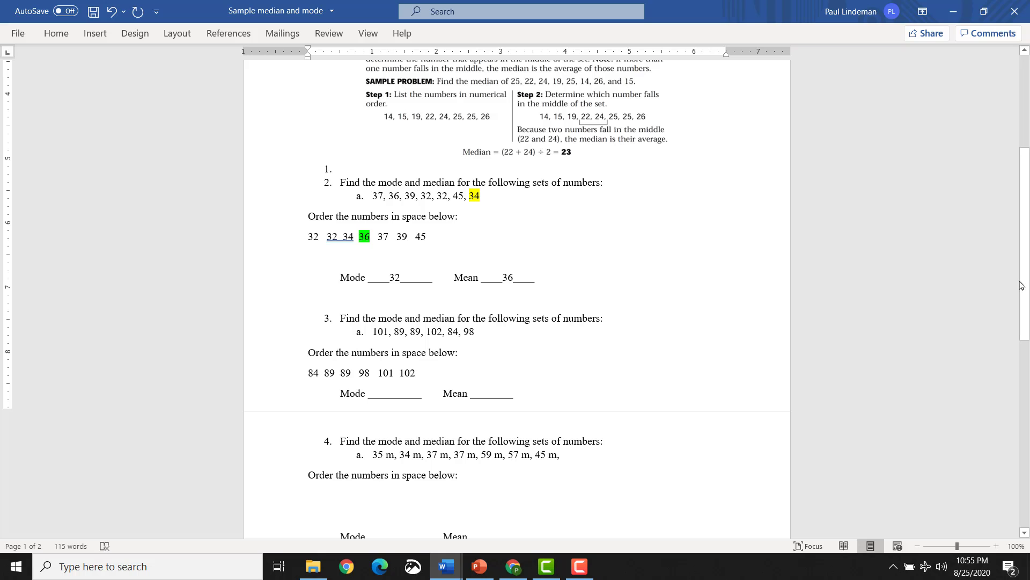
pyautogui.moveTo(1022, 285); pyautogui.dragTo(1017, 188)
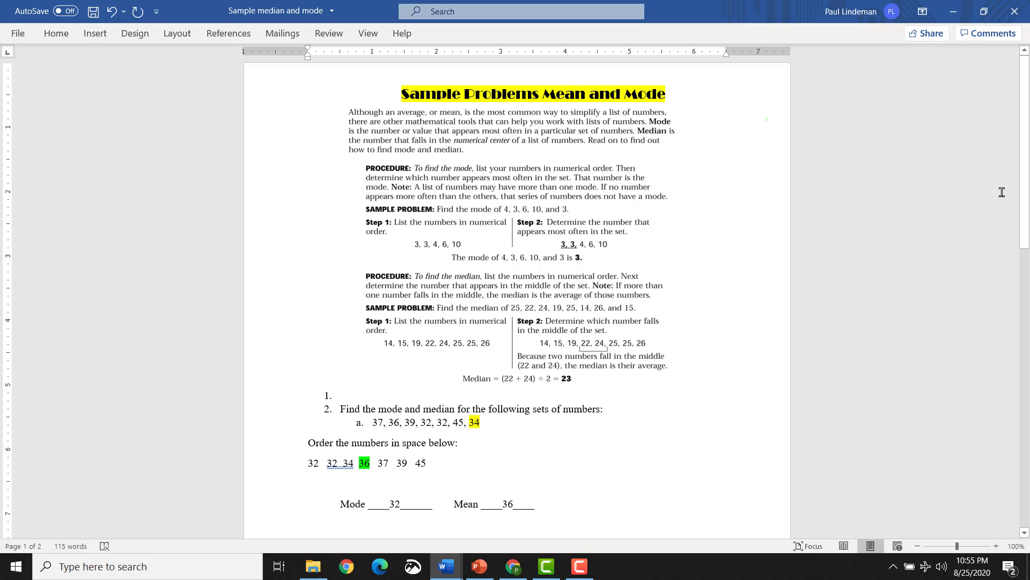
pyautogui.moveTo(1029, 200); pyautogui.dragTo(1029, 300)
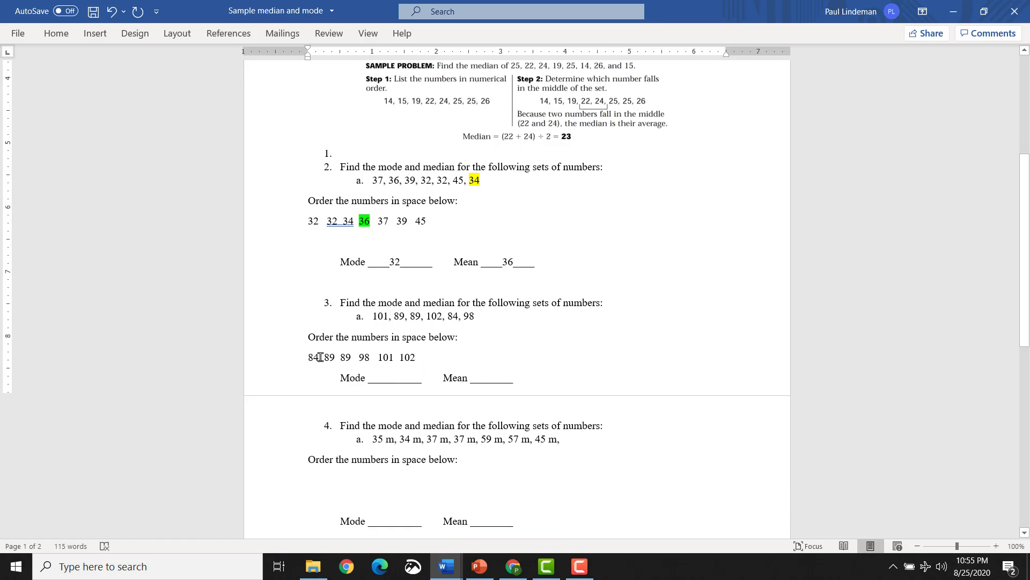
# - Enter 89 as problem 3's Mode and highlight the middle pair '89 98' in bright green
pyautogui.click(395, 377)
pyautogui.write('89')
pyautogui.click(339, 357)
pyautogui.moveTo(339, 357); pyautogui.dragTo(377, 357)
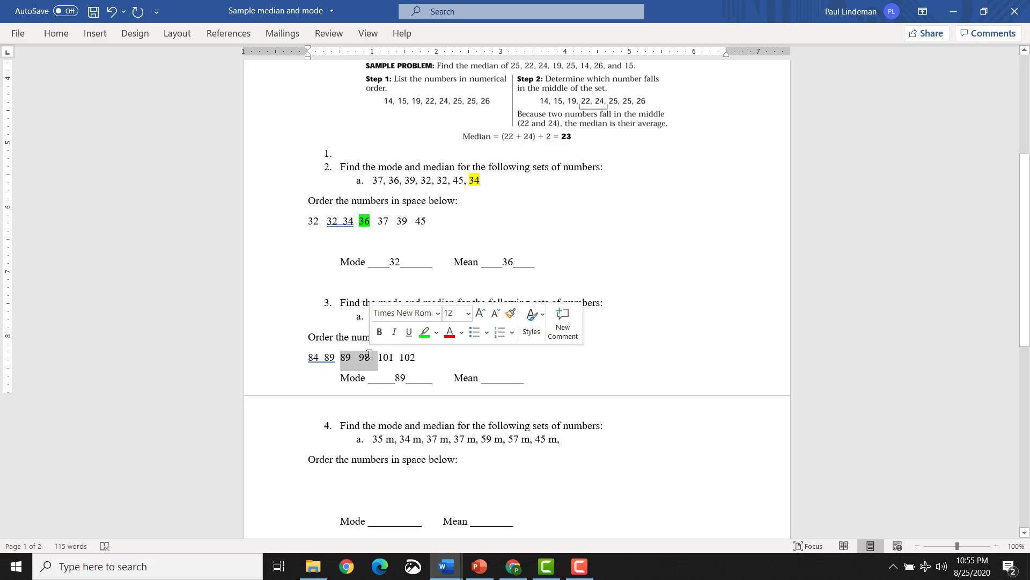
pyautogui.scroll(-1, 234, 218)
pyautogui.scroll(-1, 234, 218)
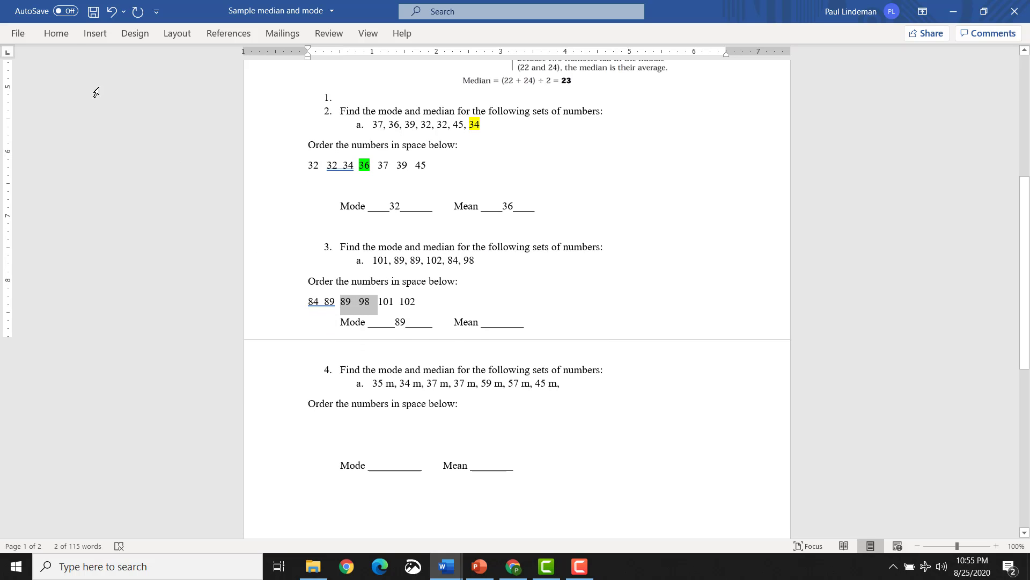
pyautogui.click(59, 33)
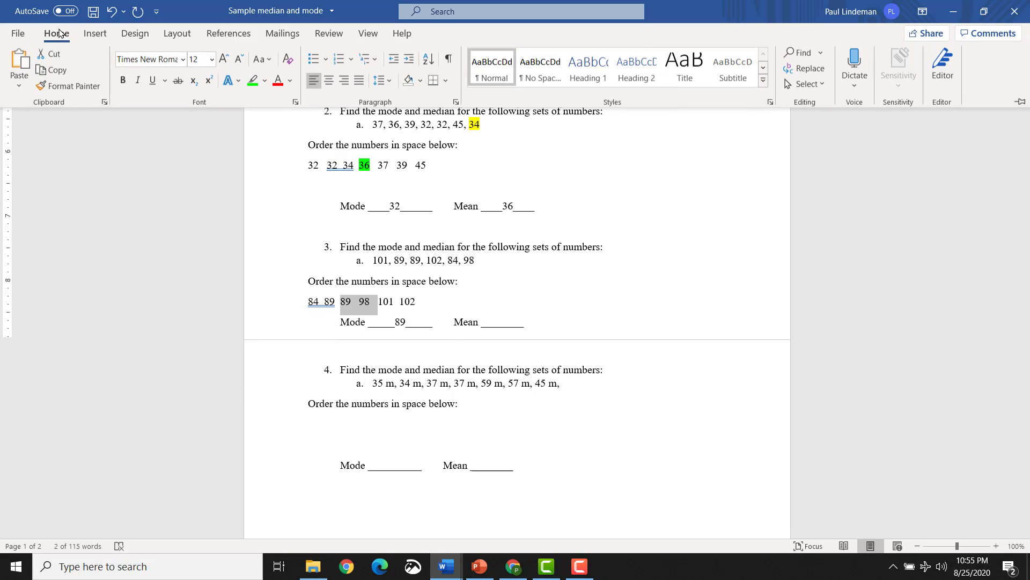
pyautogui.click(266, 82)
pyautogui.click(275, 100)
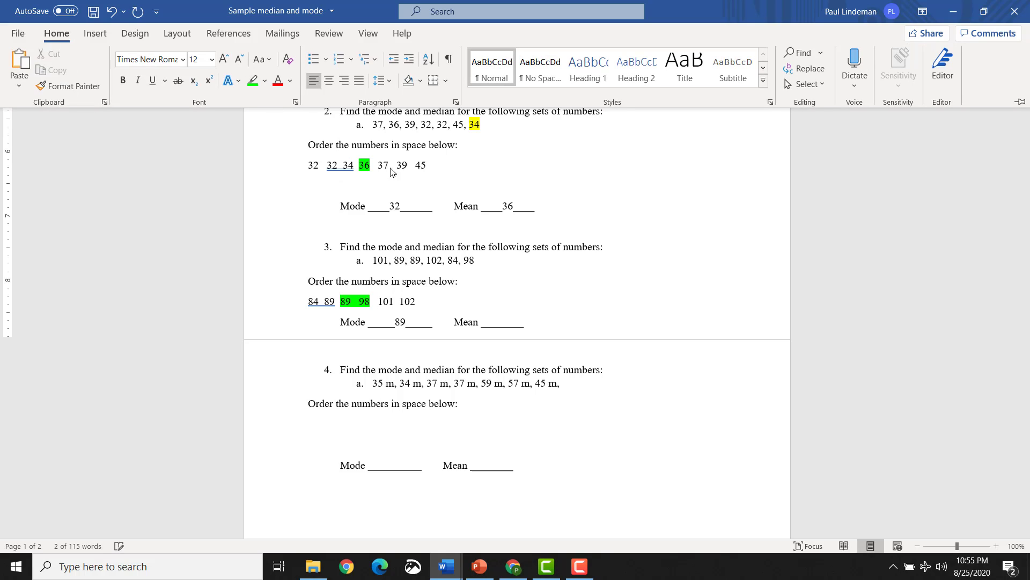
pyautogui.click(520, 292)
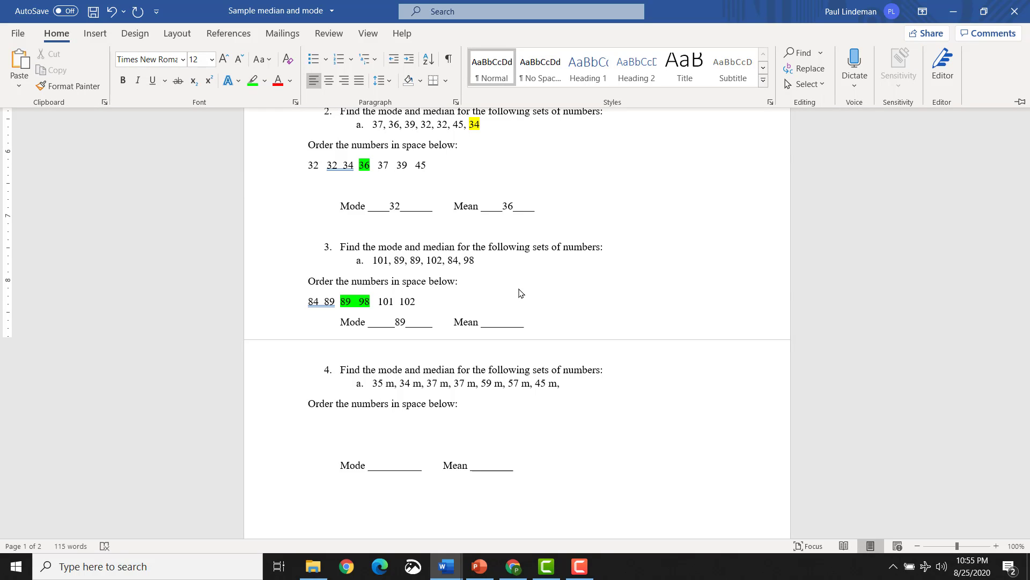
pyautogui.click(371, 312)
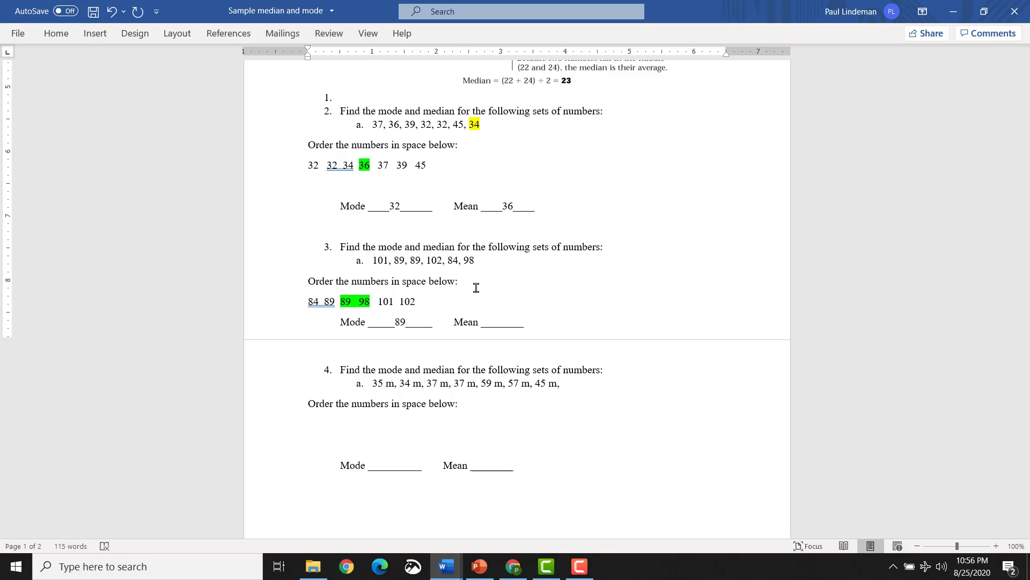
# - Type 93.5 into problem 3's Mean blank
pyautogui.click(497, 322)
pyautogui.write('93.5')
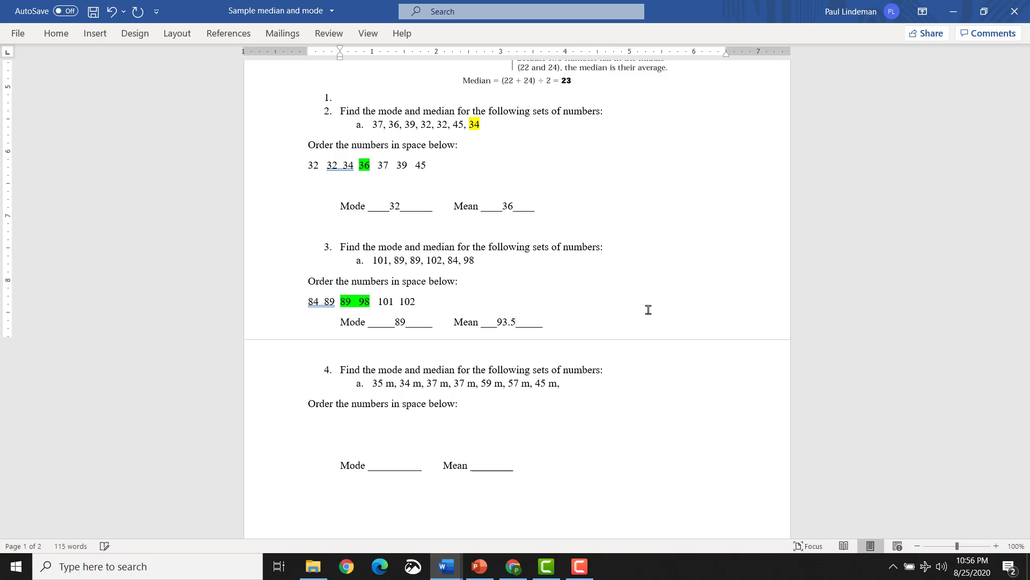